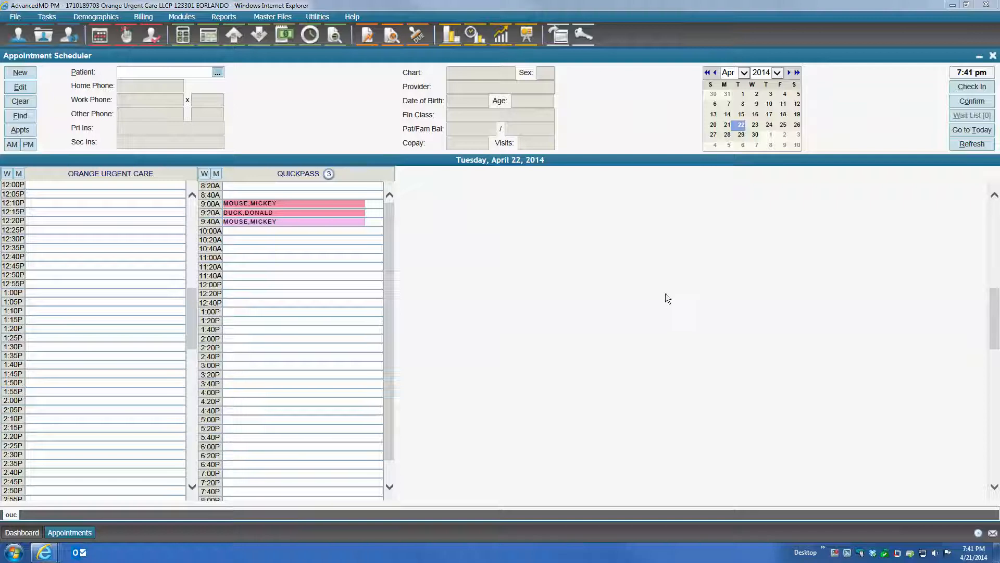
Edit the 9:00 AM QUICKPASS appointment, replacing its provider profile with another provider, setting the facility to OUC, and saving it
right_click(290, 204)
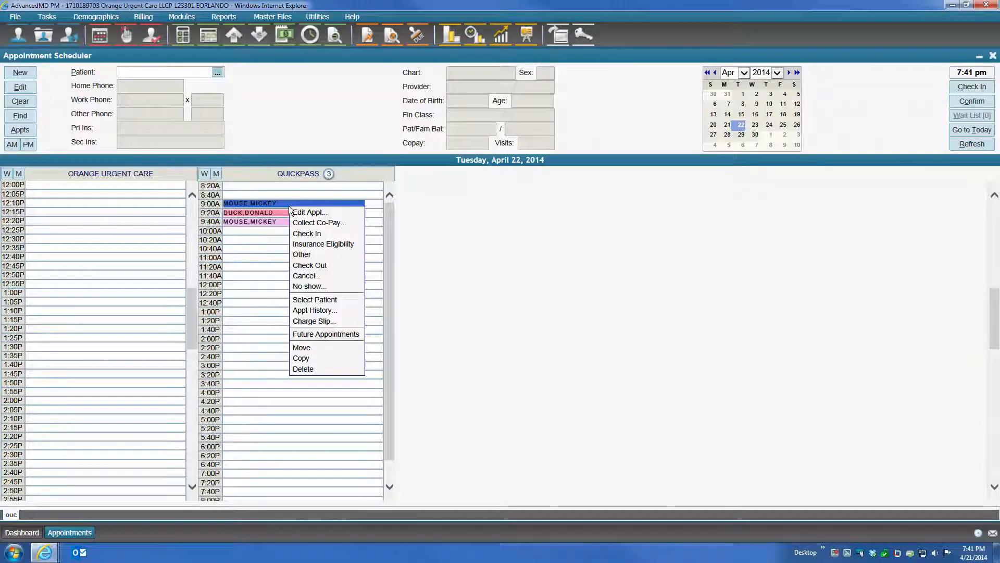
left_click(318, 213)
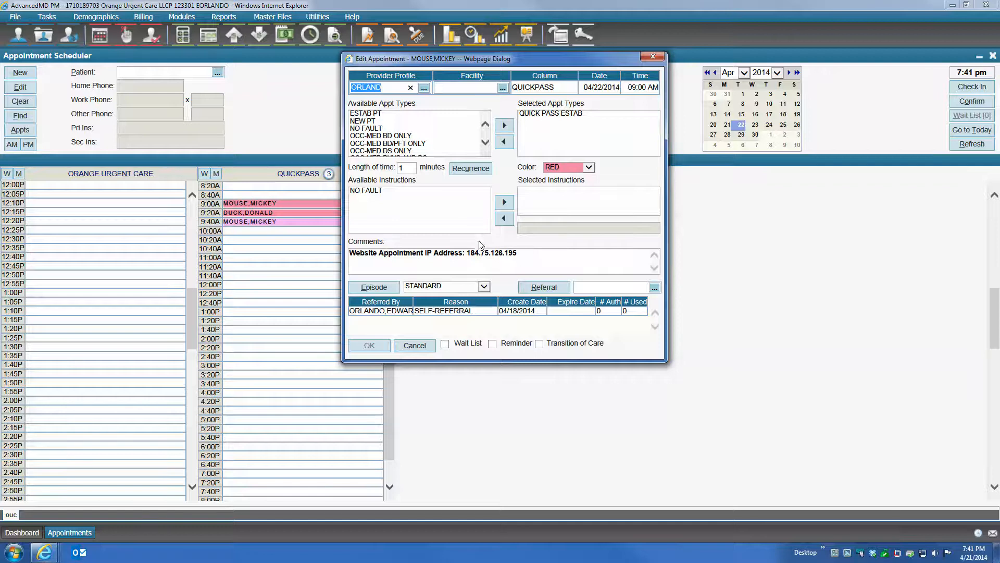
left_click_drag(426, 62, 620, 67)
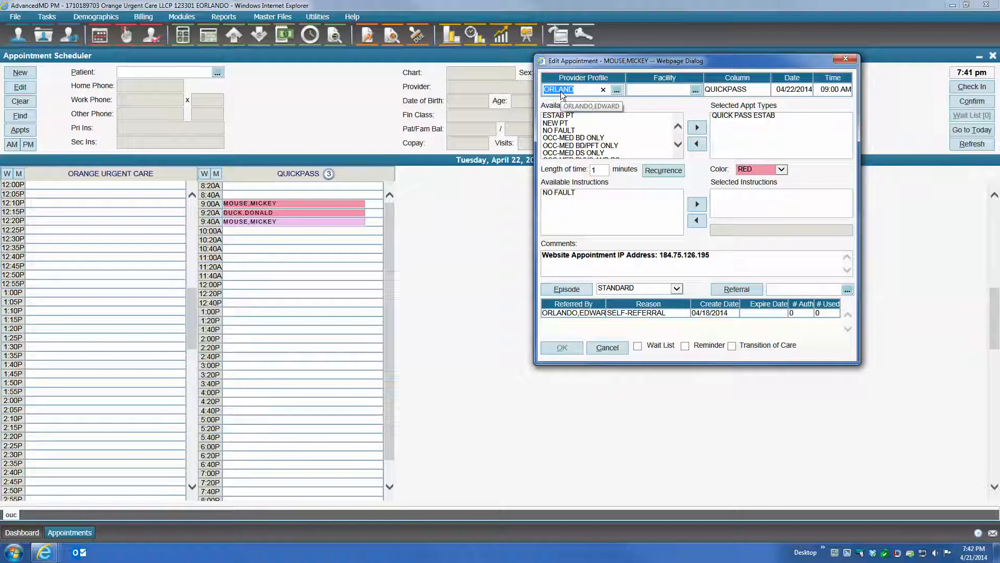
left_click(603, 89)
left_click(616, 89)
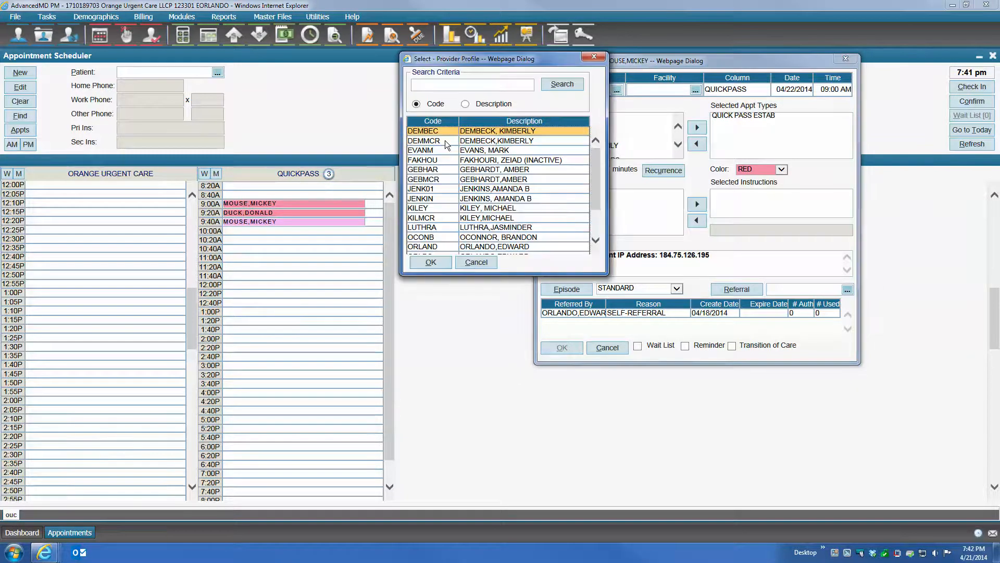
double_click(471, 207)
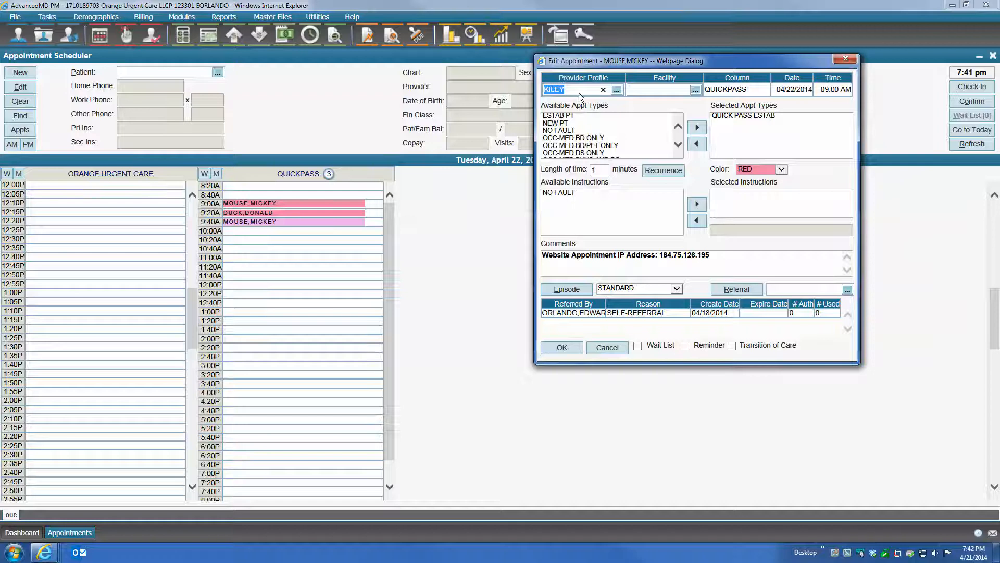
left_click(696, 90)
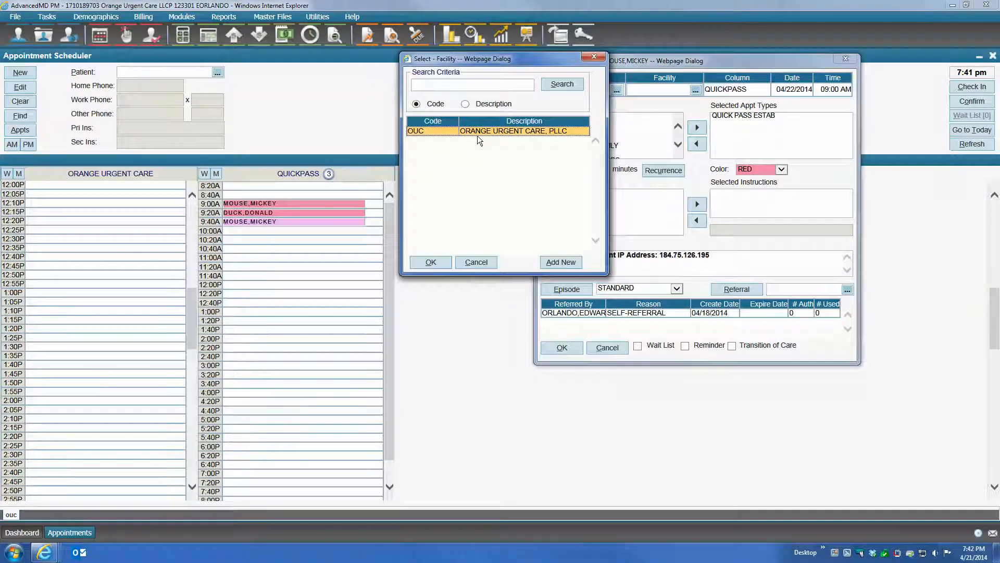
left_click(430, 262)
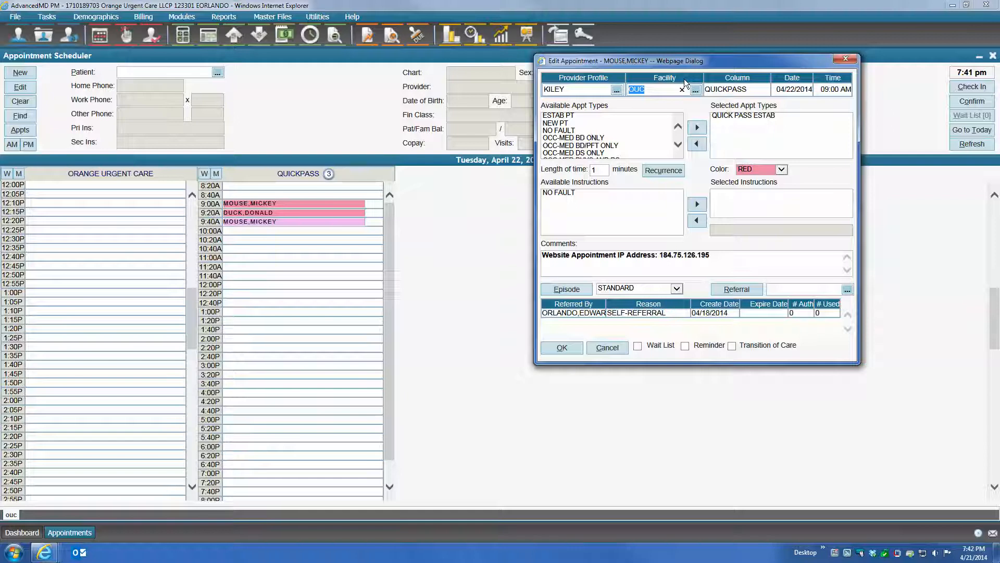
left_click(570, 352)
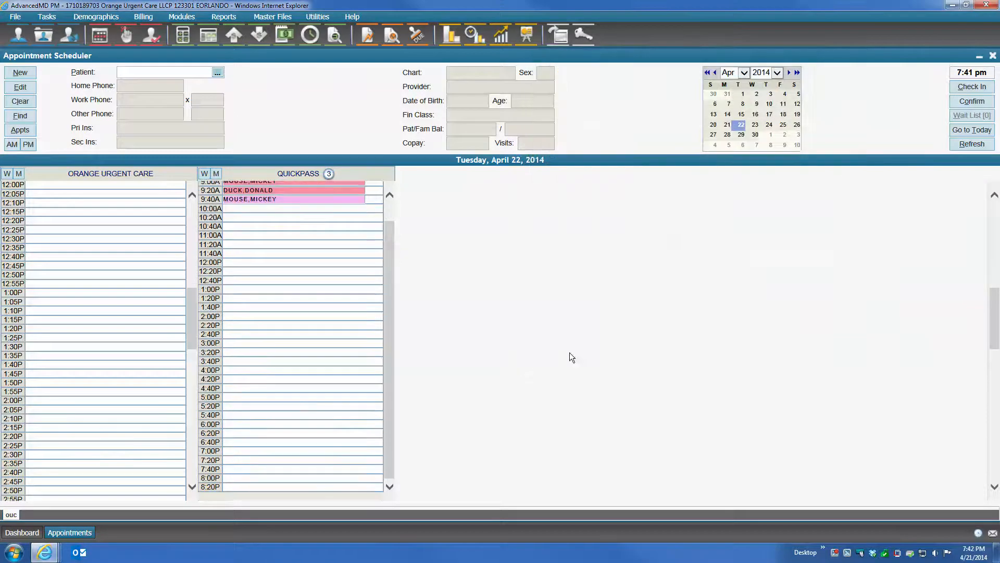
Select the patient of the 9:00 AM QUICKPASS appointment and review their patient and insurance information
scroll(385, 230, "up", 1)
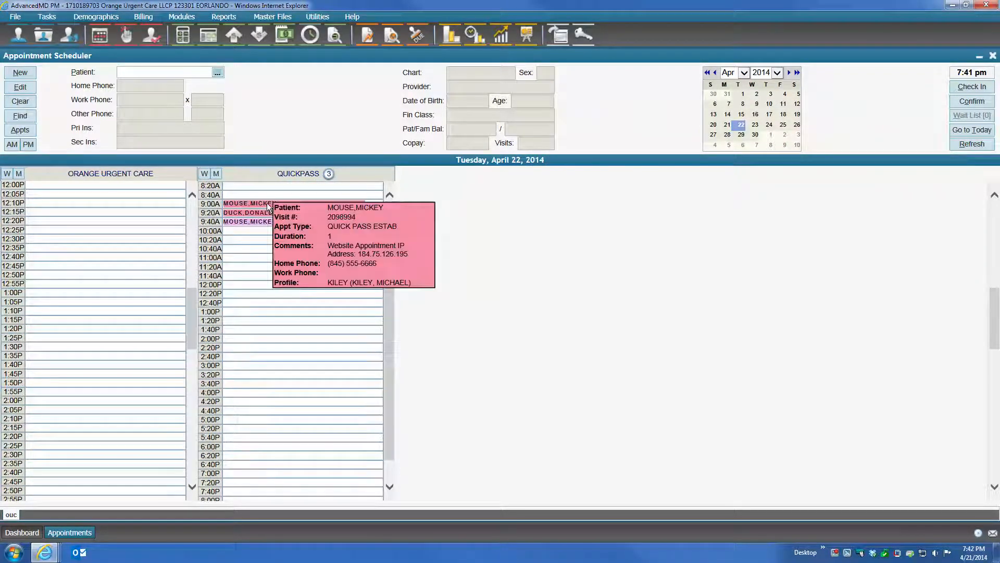
right_click(266, 203)
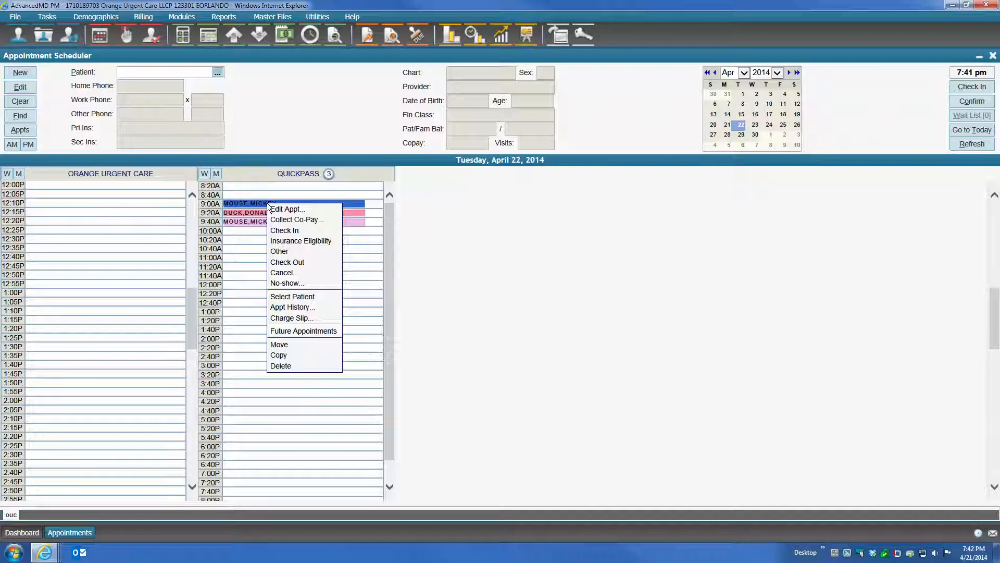
left_click(304, 297)
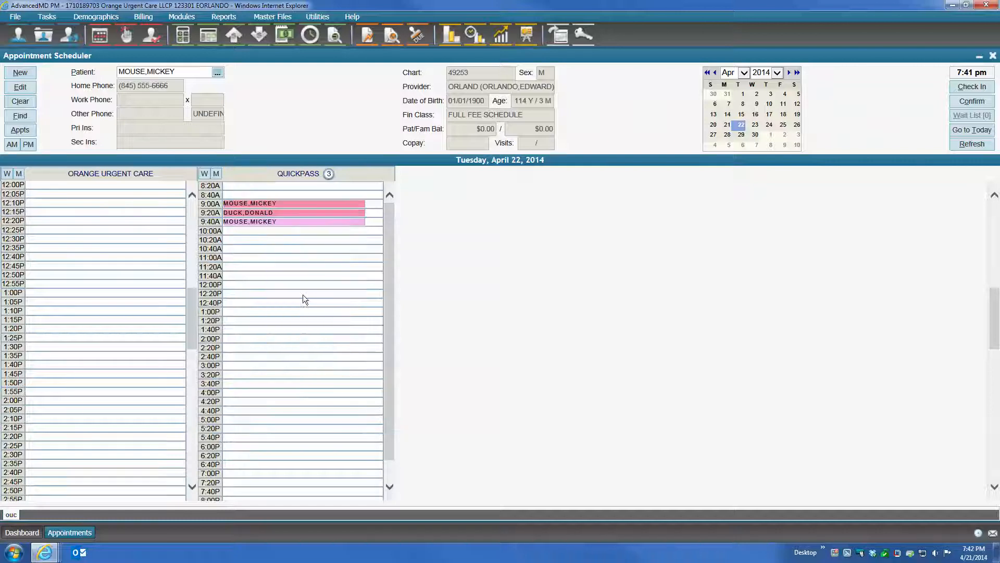
left_click(23, 86)
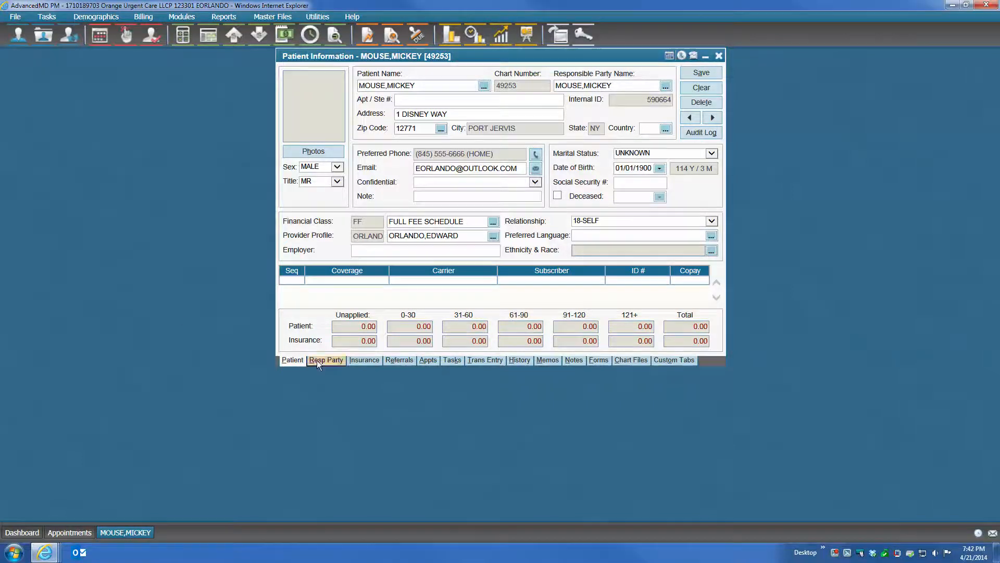
left_click(364, 361)
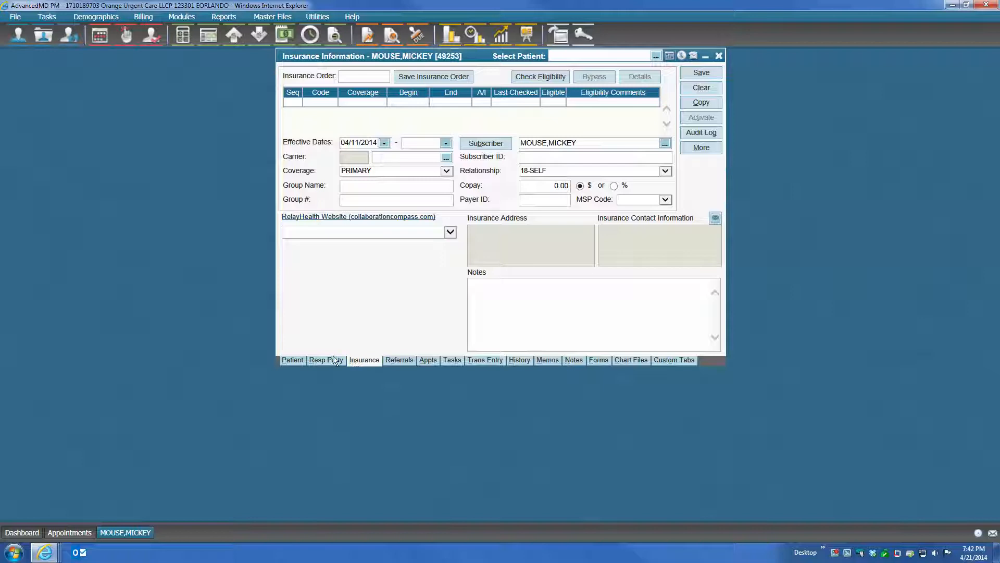
left_click(293, 361)
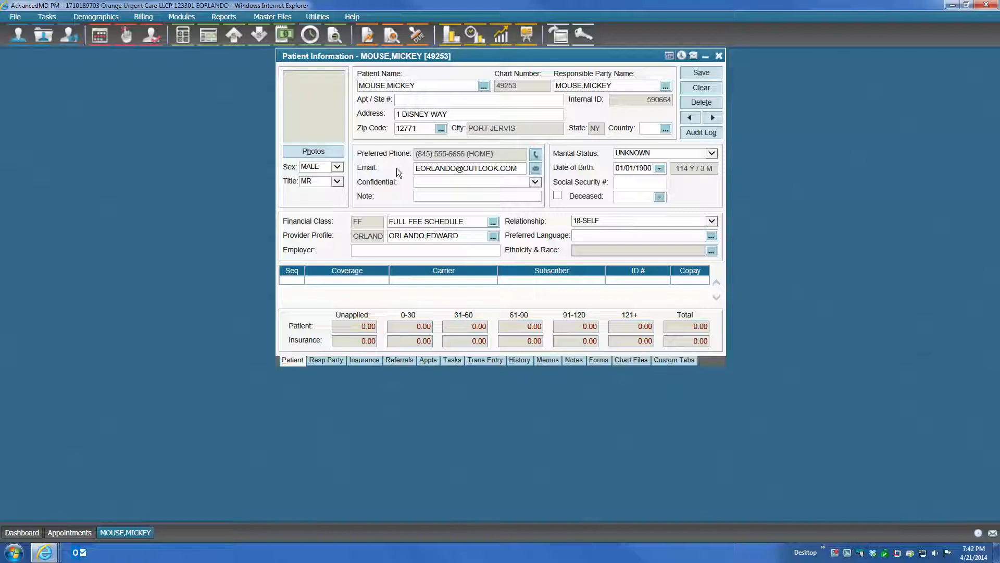
Return to the scheduler and save the 9:20 AM QUICKPASS appointment with a different provider profile and the facility OUC
left_click(74, 528)
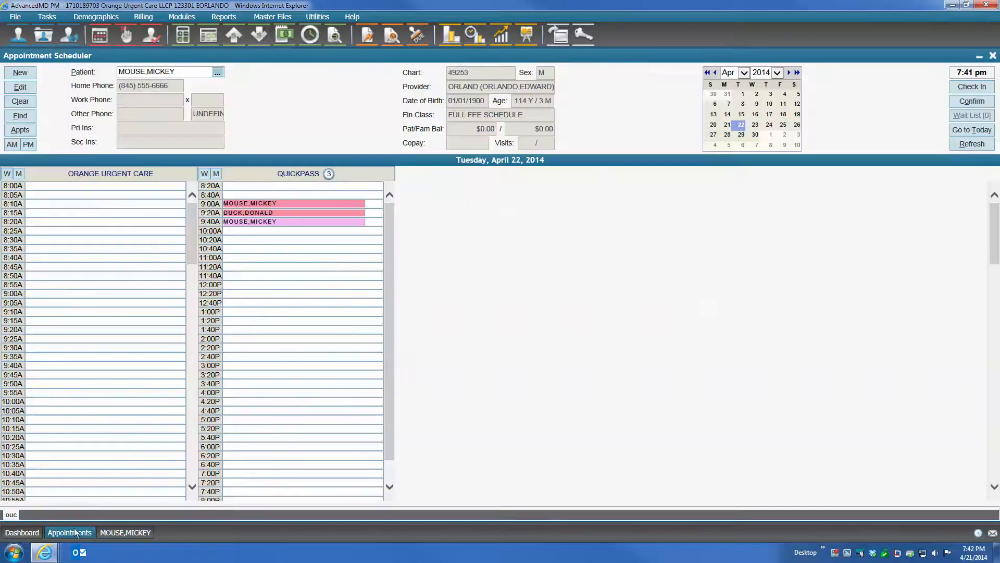
mouse_move(268, 213)
right_click(268, 213)
left_click(273, 221)
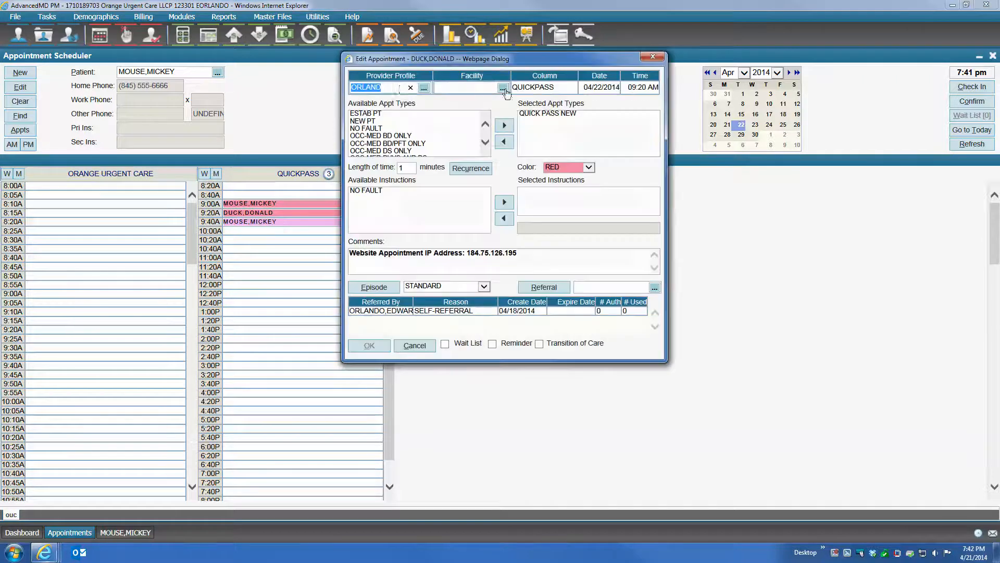
left_click(410, 89)
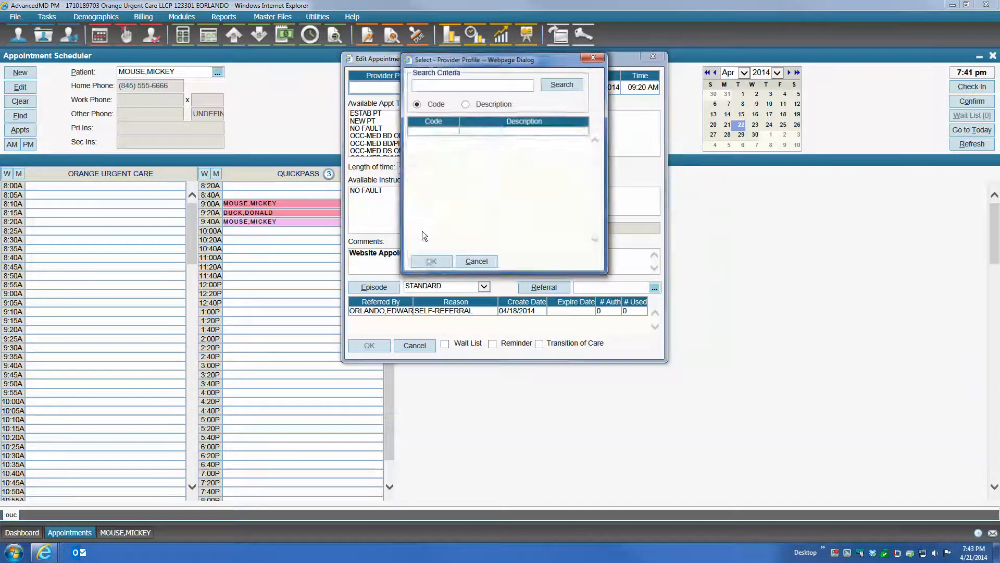
double_click(437, 208)
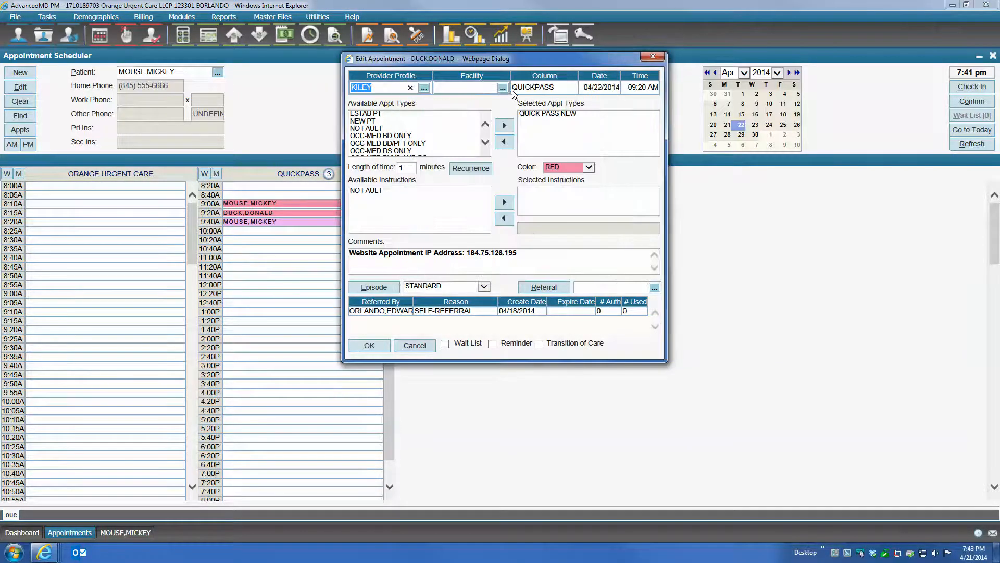
left_click(504, 88)
double_click(469, 130)
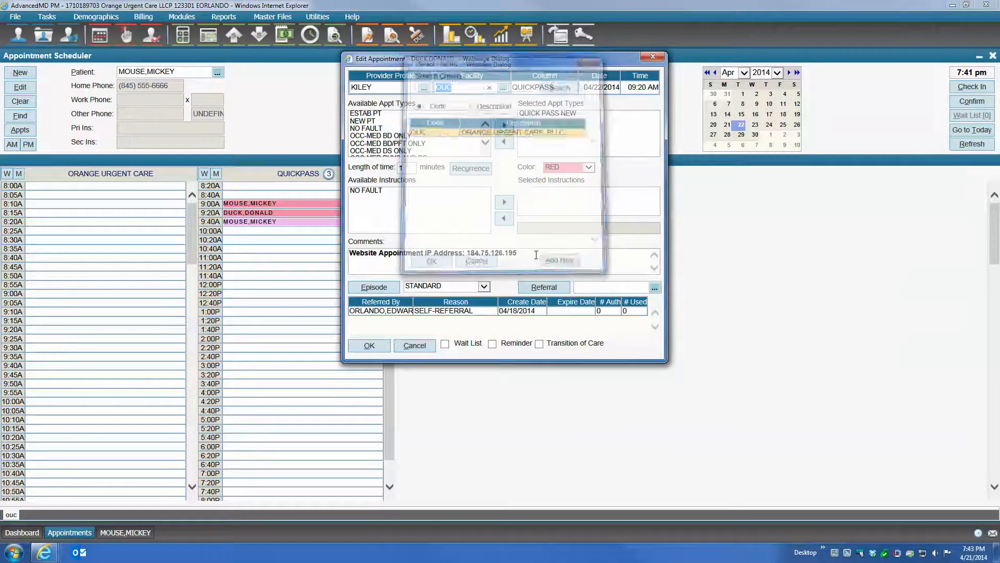
left_click(367, 346)
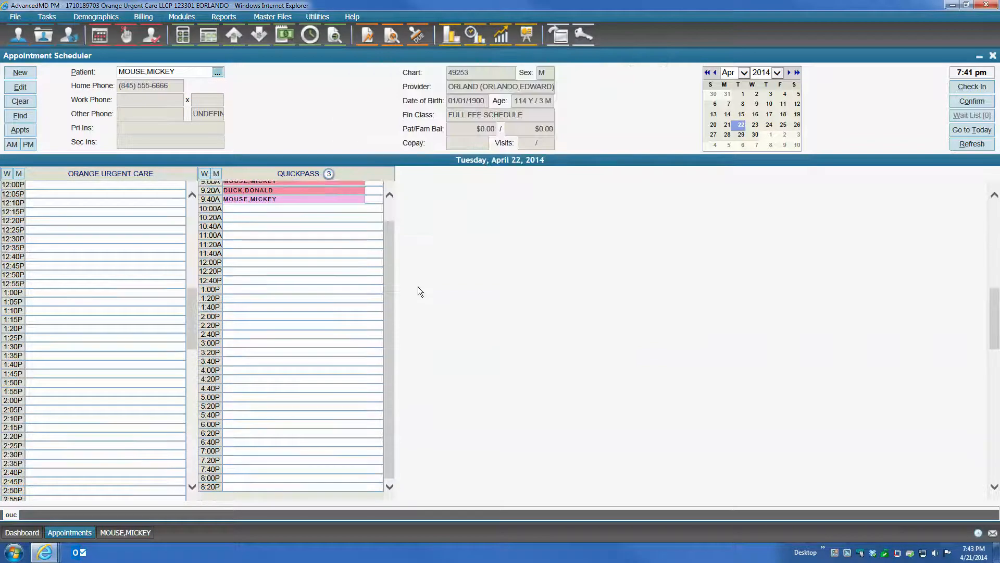
Replace the provider profile of the lilac 9:40 AM QUICKPASS appointment with another provider, set the facility to OUC, and save it
scroll(375, 281, "up", 1)
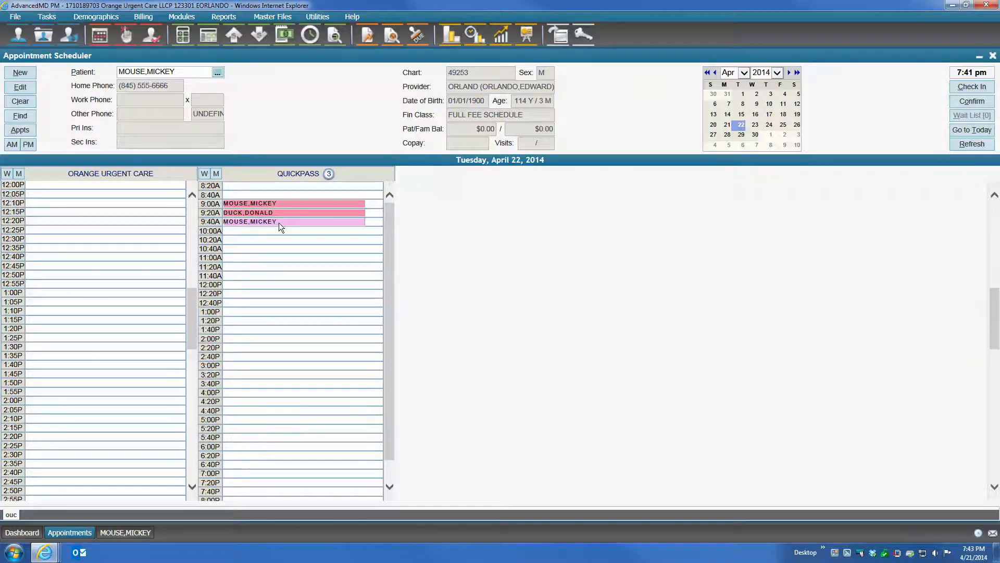
mouse_move(280, 226)
right_click(271, 221)
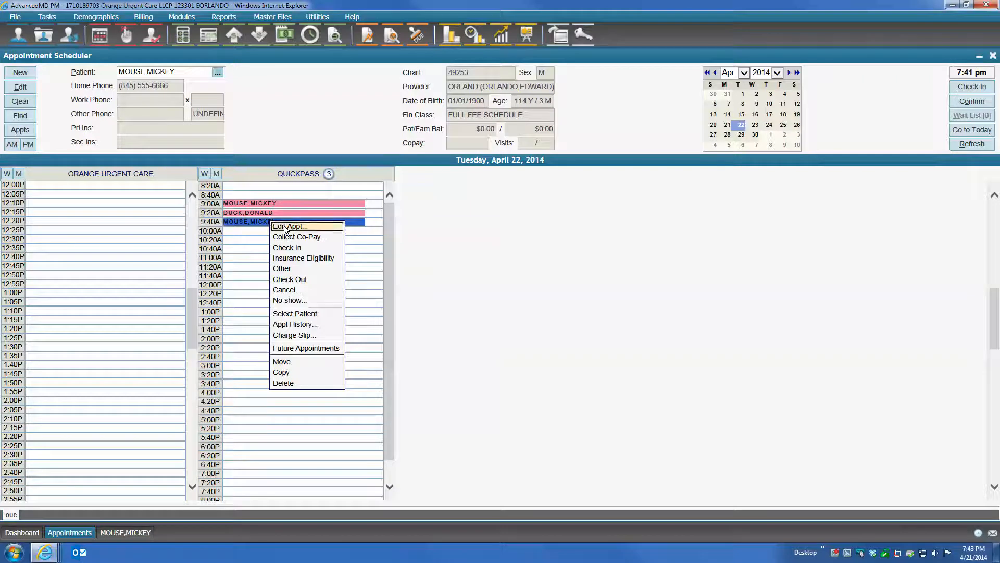
left_click(280, 226)
key("BackSpace")
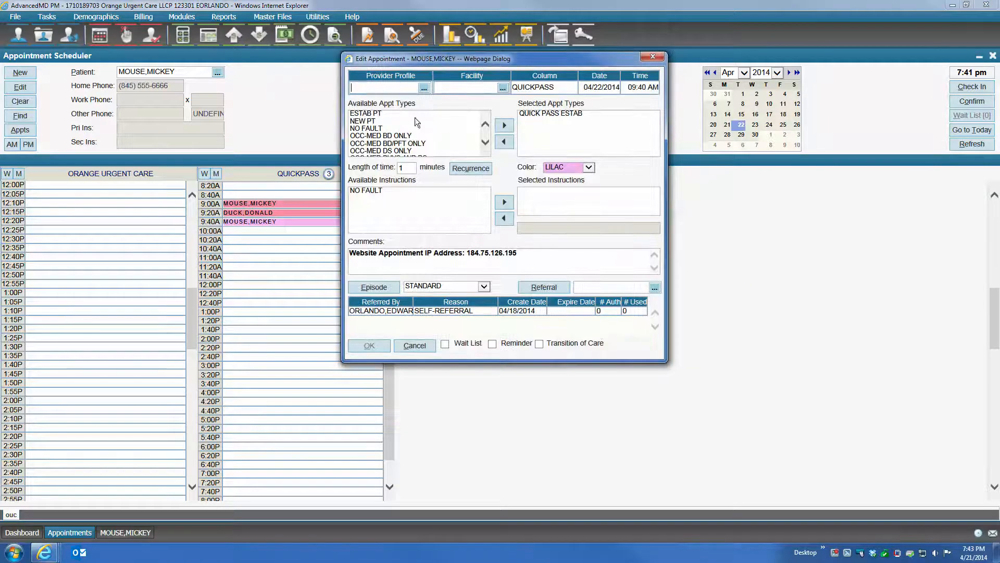
left_click(423, 87)
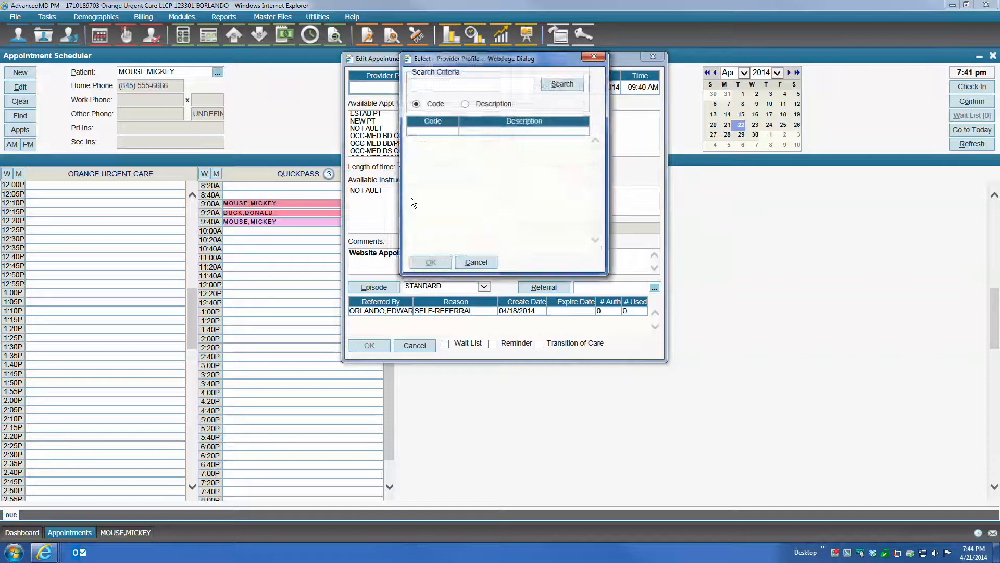
double_click(439, 199)
left_click(501, 87)
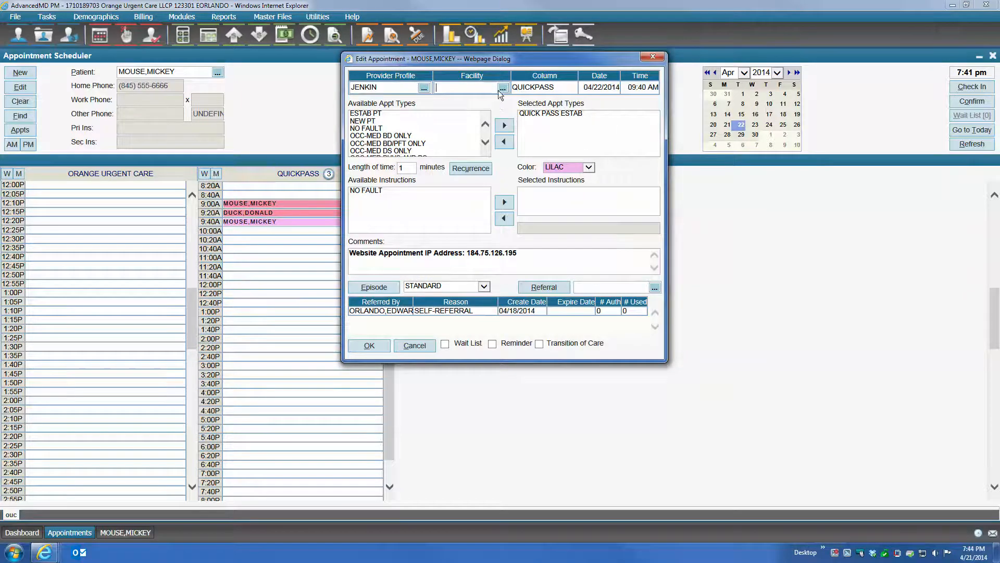
left_click(431, 265)
left_click(380, 346)
Open the patient record for the 9:40 AM QUICKPASS appointment to examine it, close it, and return to the scheduler
right_click(248, 201)
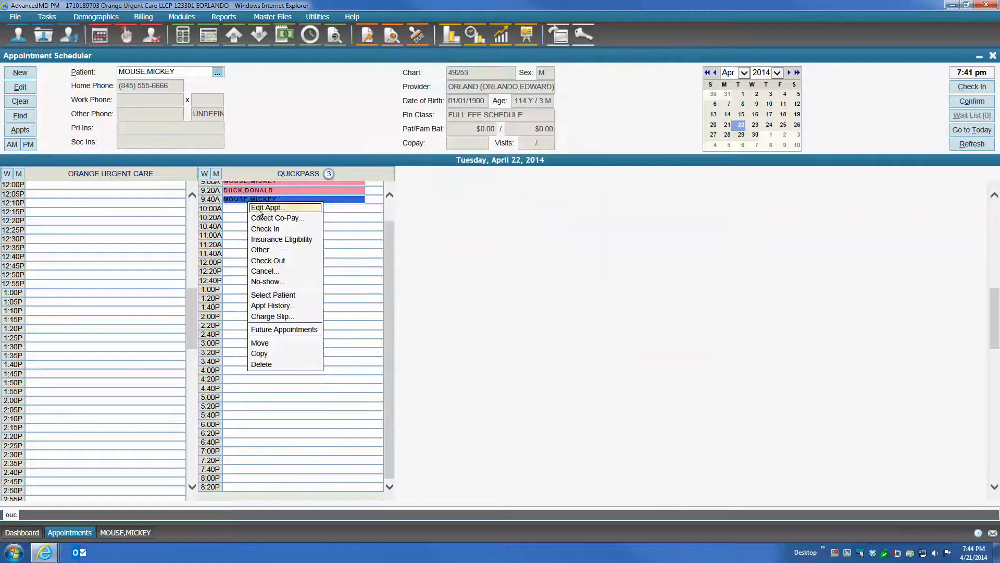
left_click(265, 292)
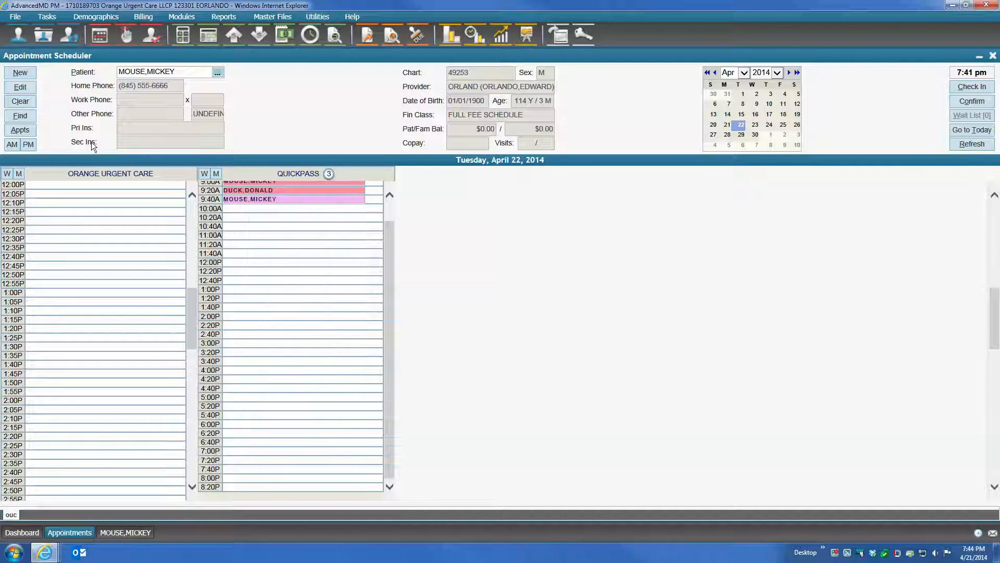
left_click(21, 87)
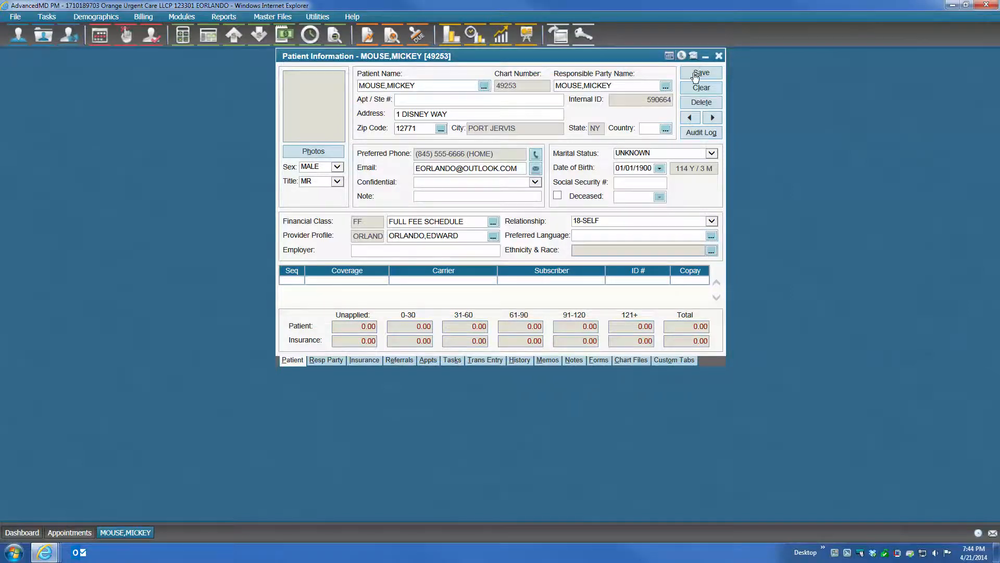
left_click(718, 56)
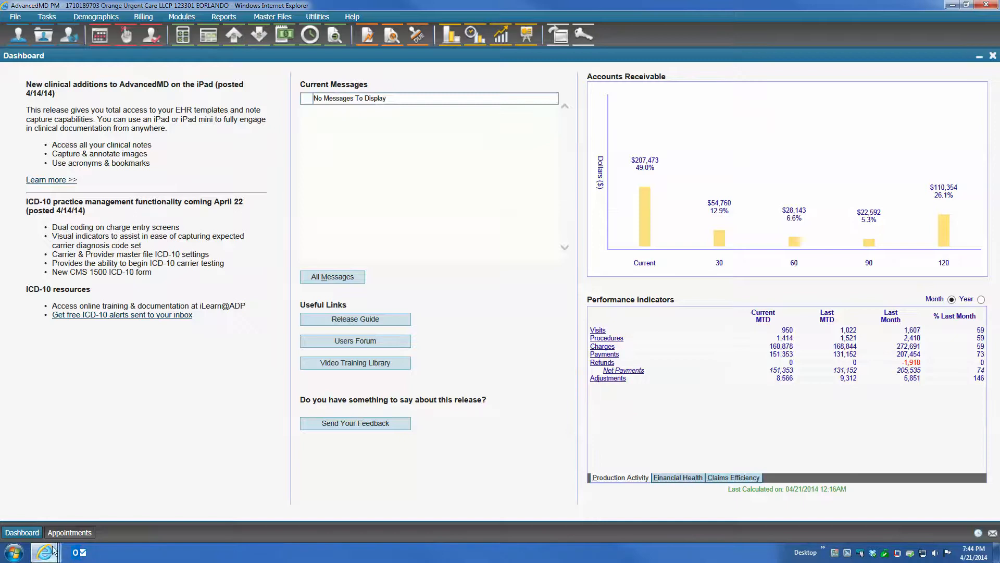
left_click(66, 533)
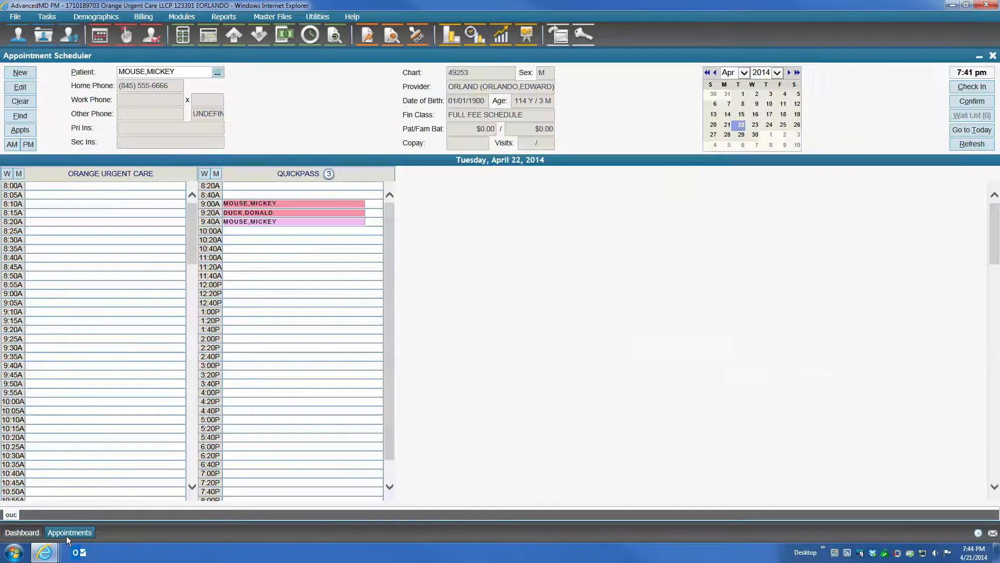
Check the provider profile and facility in the 9:00 AM QUICKPASS appointment's details, and close them without changes
right_click(290, 203)
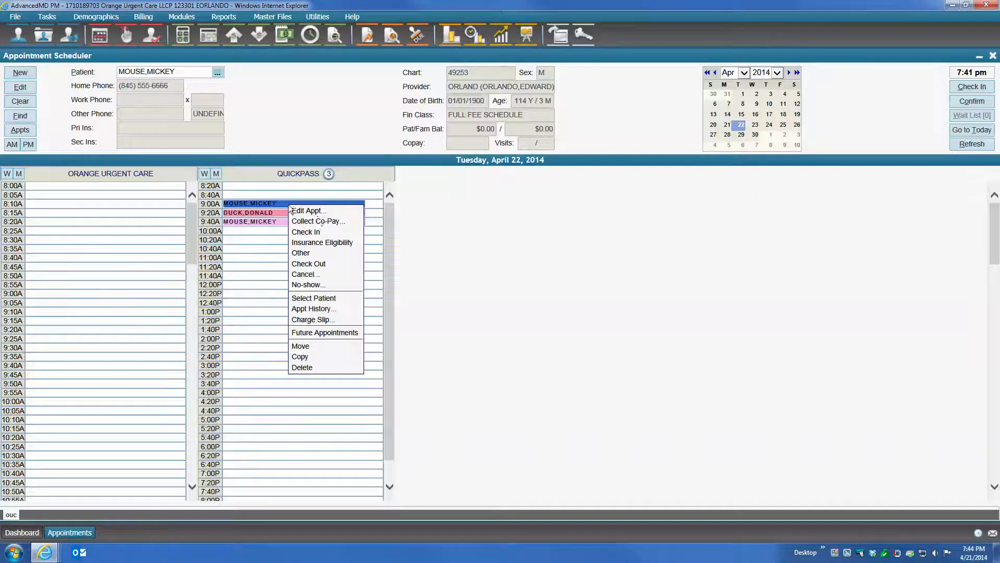
left_click(322, 215)
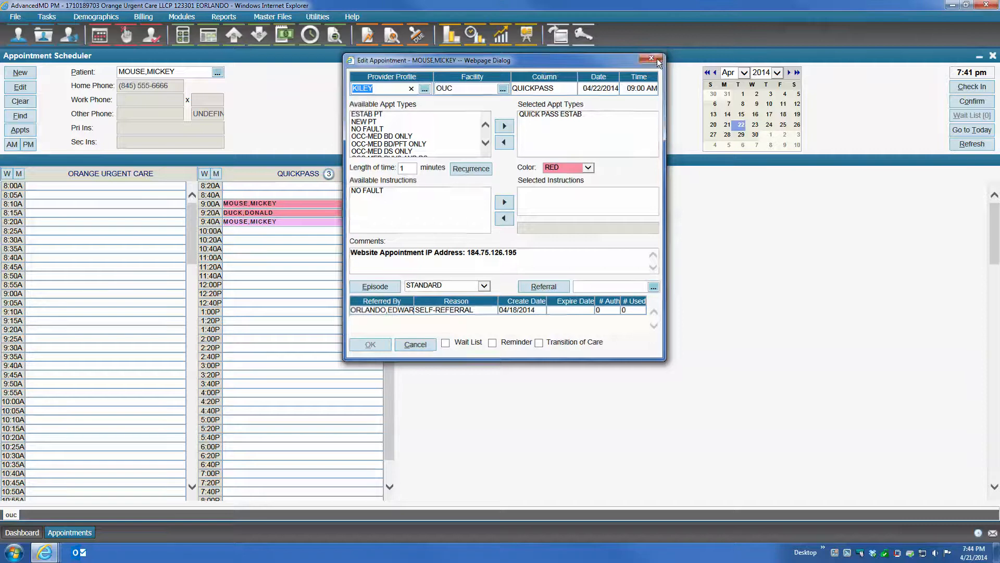
left_click(652, 58)
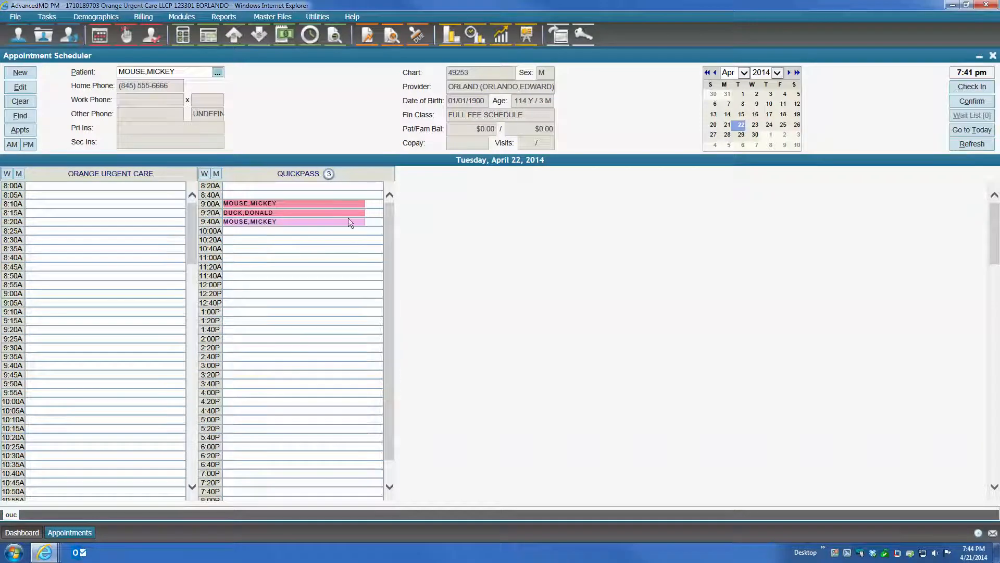
Refresh the appointment schedule for Tuesday, April 22, 2014, and look over both appointment columns
mouse_move(348, 219)
left_click(963, 145)
left_click_drag(386, 277, 400, 224)
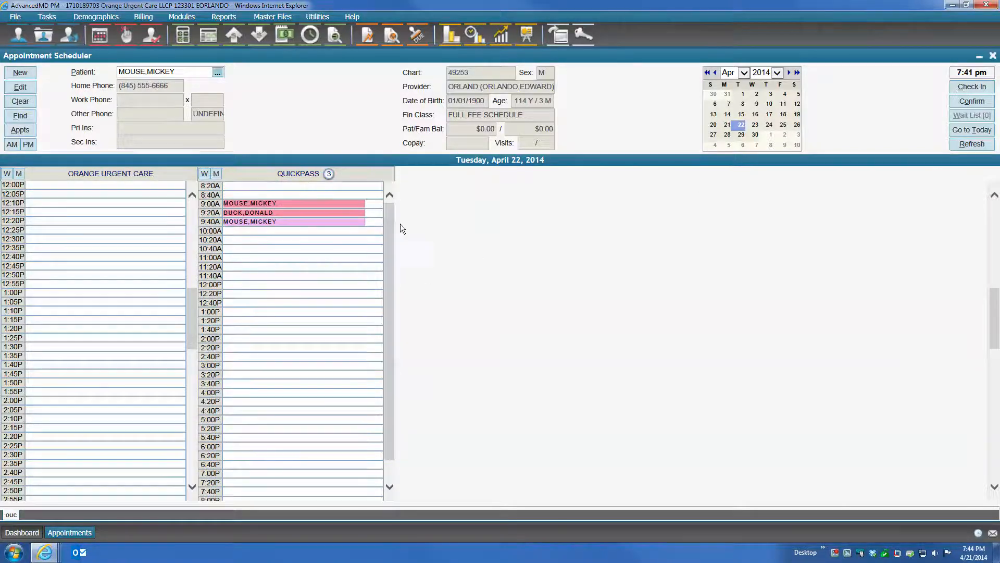
left_click_drag(188, 322, 189, 235)
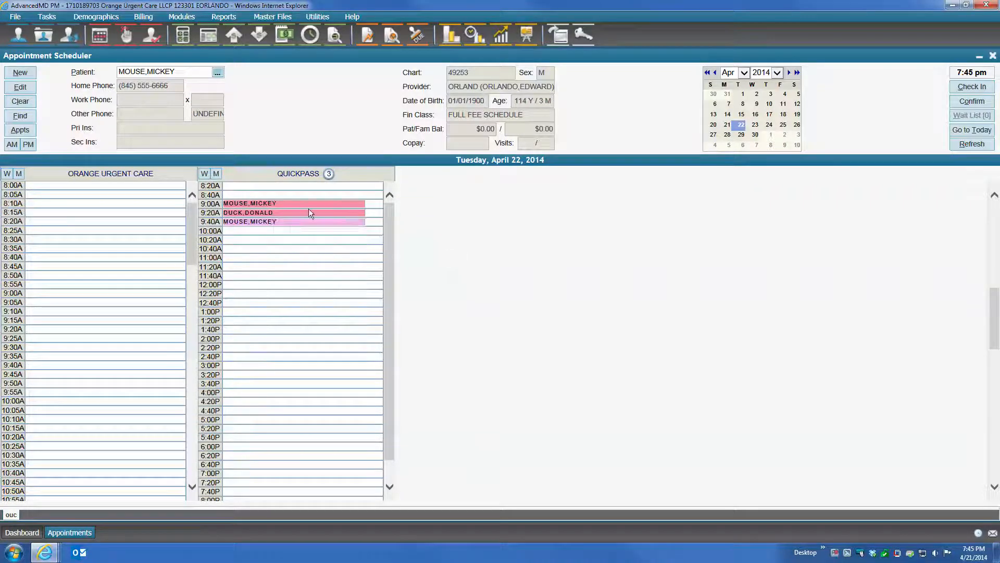
Open the charge slip report settings for the 9:00 AM QUICKPASS appointment to examine them, and close them without generating the slip
right_click(293, 209)
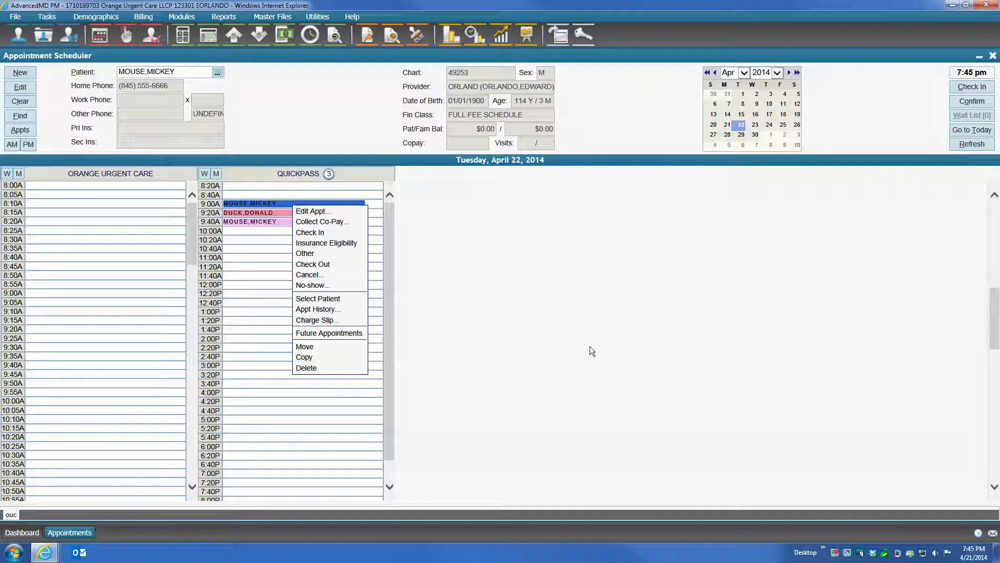
left_click(336, 320)
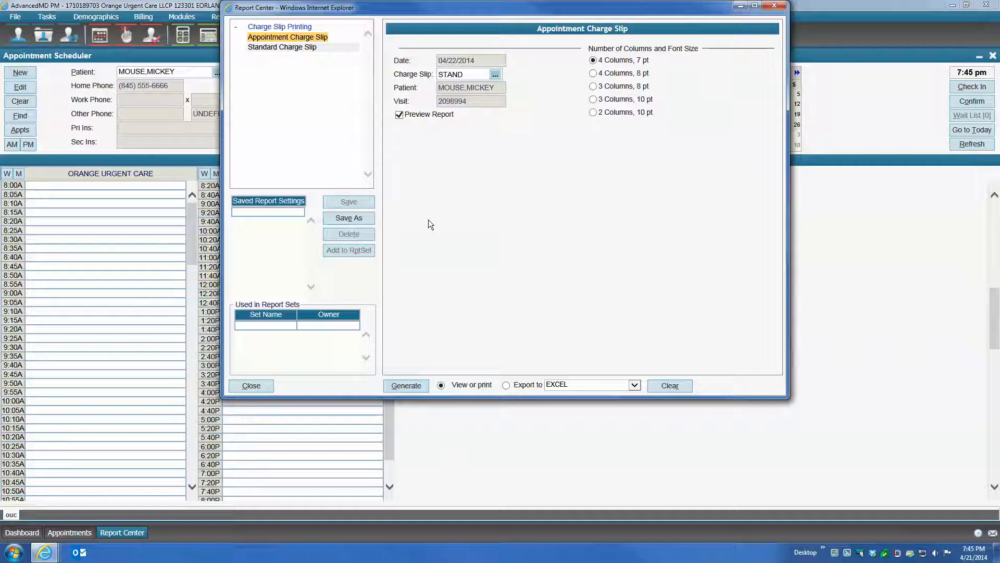
left_click(775, 6)
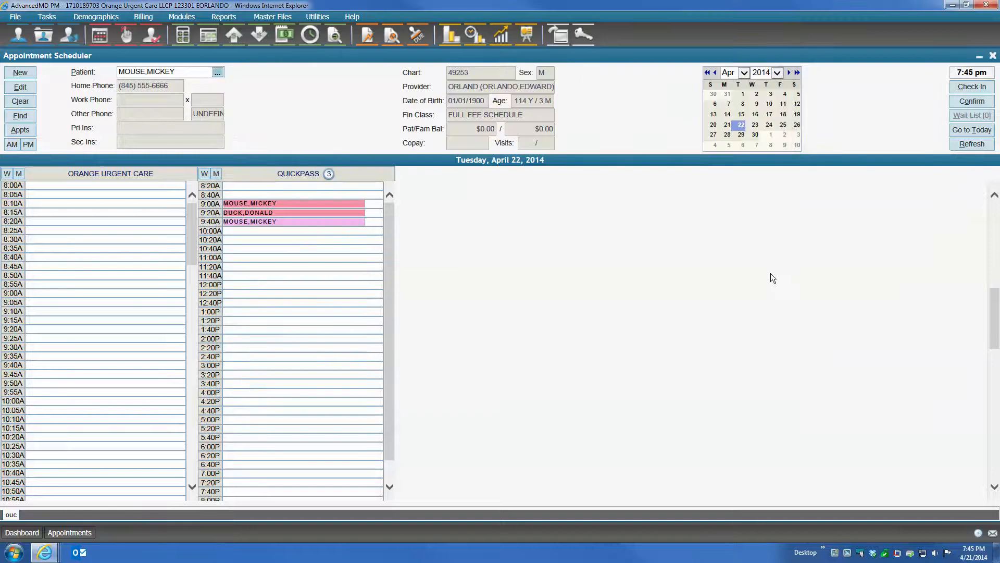